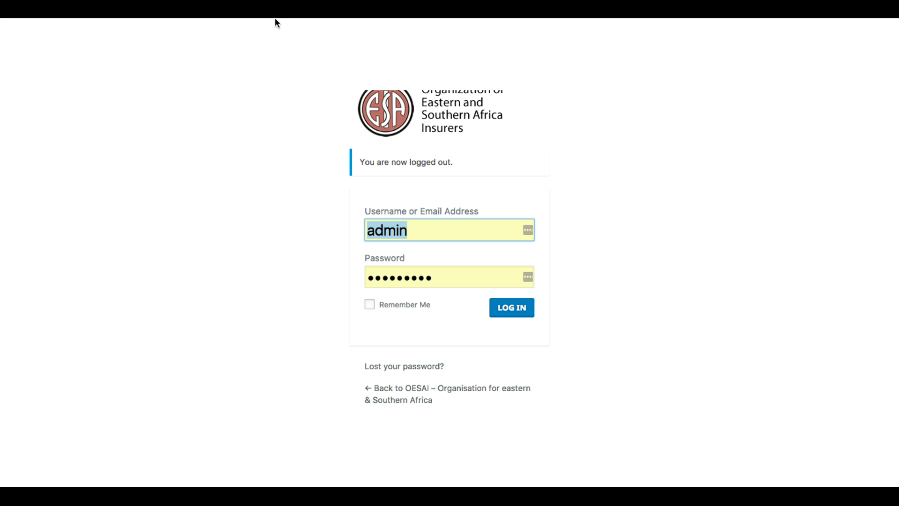
Log in to the site's admin dashboard with the prefilled credentials and dismiss the offer to remember the password.
{"action": "left_click", "coordinate": [511, 309]}
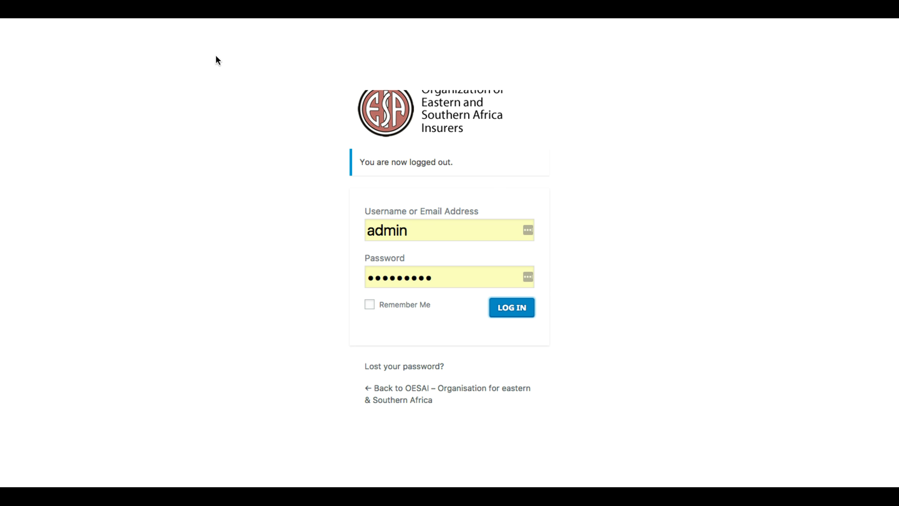
{"action": "scroll", "coordinate": [325, 274], "scroll_direction": "down", "scroll_amount": 1}
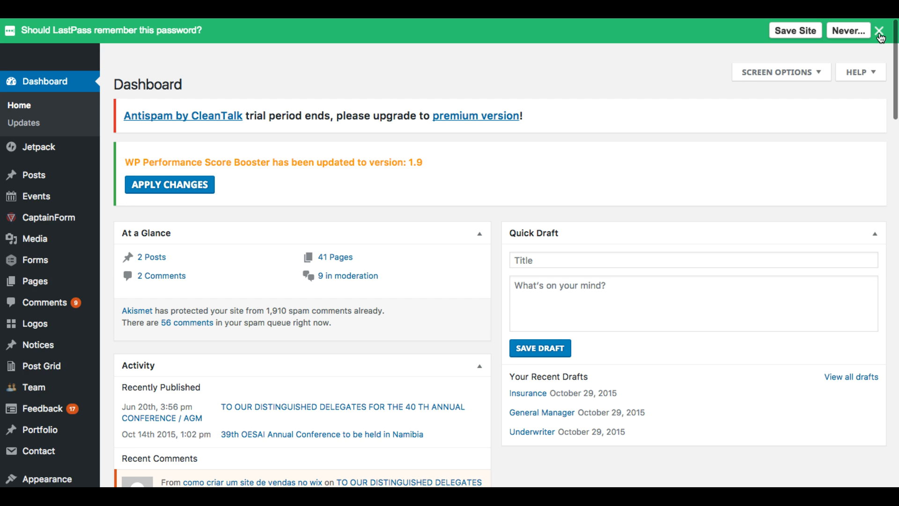
{"action": "left_click", "coordinate": [879, 31]}
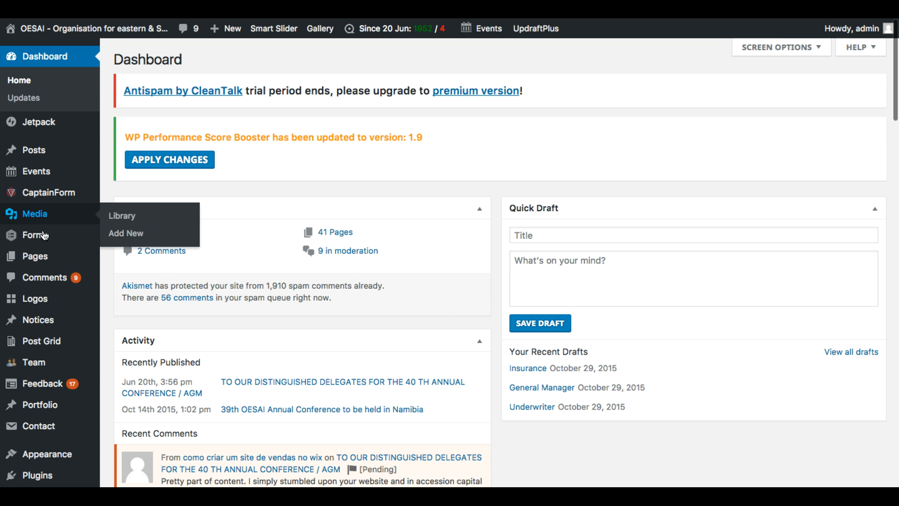
Start creating a new form from the dashboard.
{"action": "mouse_move", "coordinate": [38, 241]}
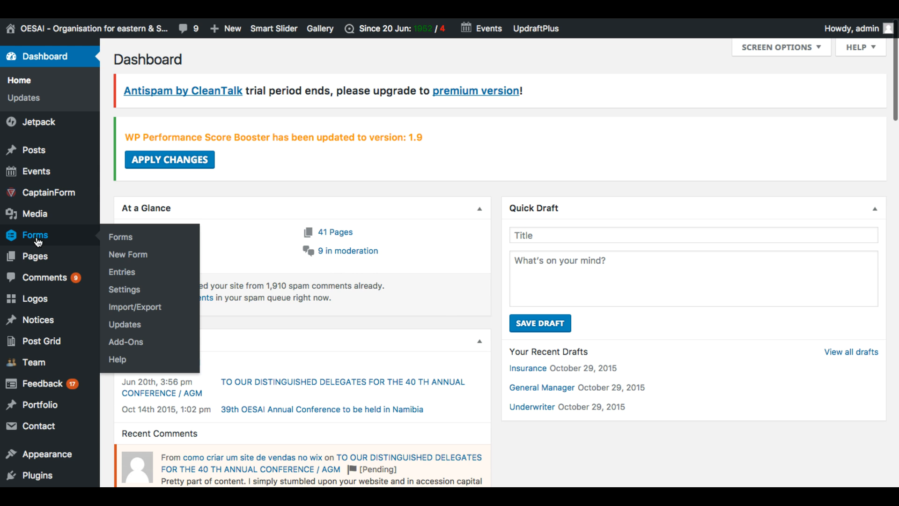
{"action": "left_click", "coordinate": [133, 259]}
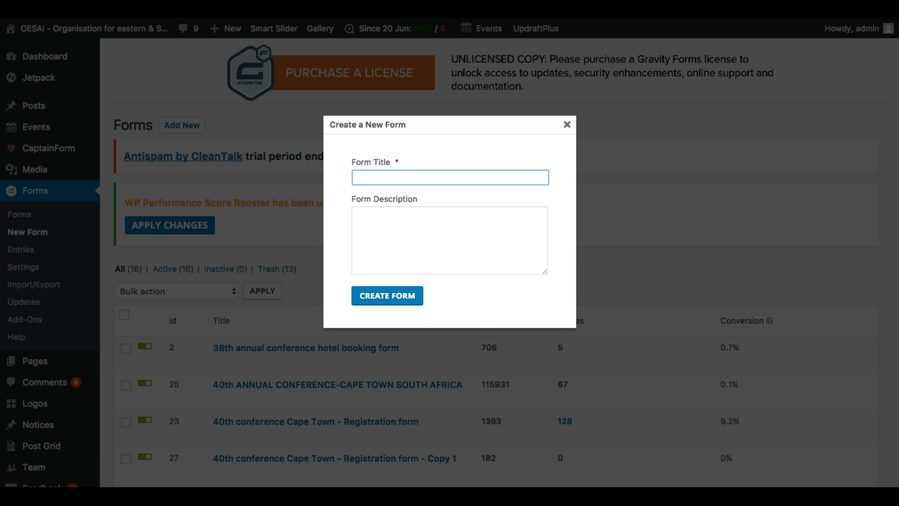
{"action": "type", "text": "38th annual confrence registration"}
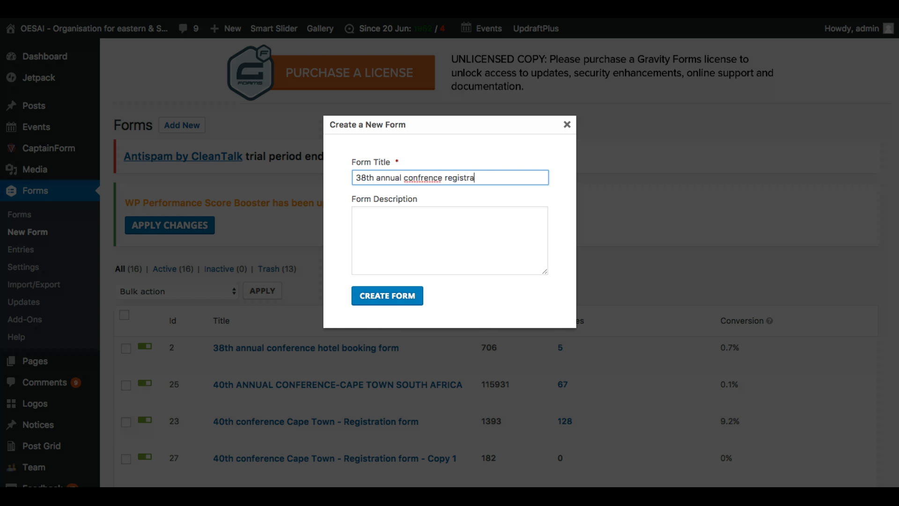
{"action": "left_click", "coordinate": [419, 178]}
{"action": "type", "text": "ere"}
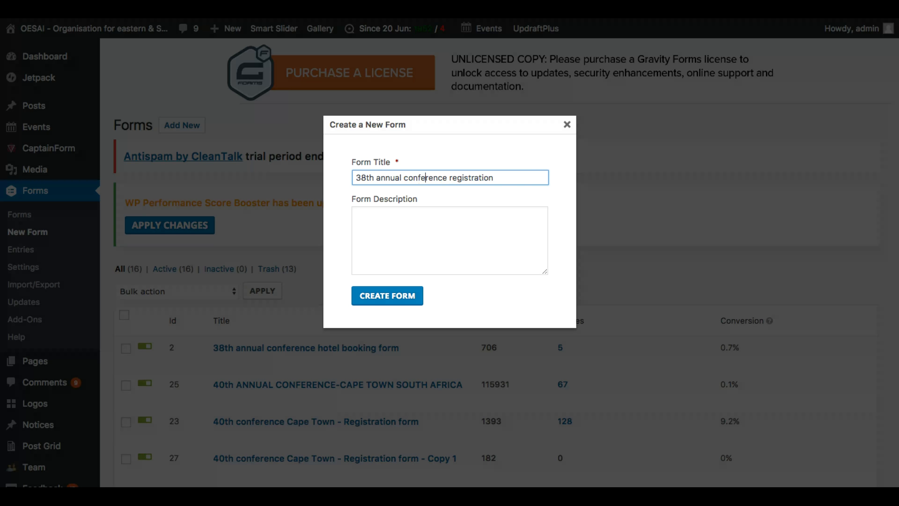
{"action": "key", "text": "Right"}
Create the form with the title "video tutorial form" and the description "this is just a demo".
{"action": "triple_click", "coordinate": [475, 178]}
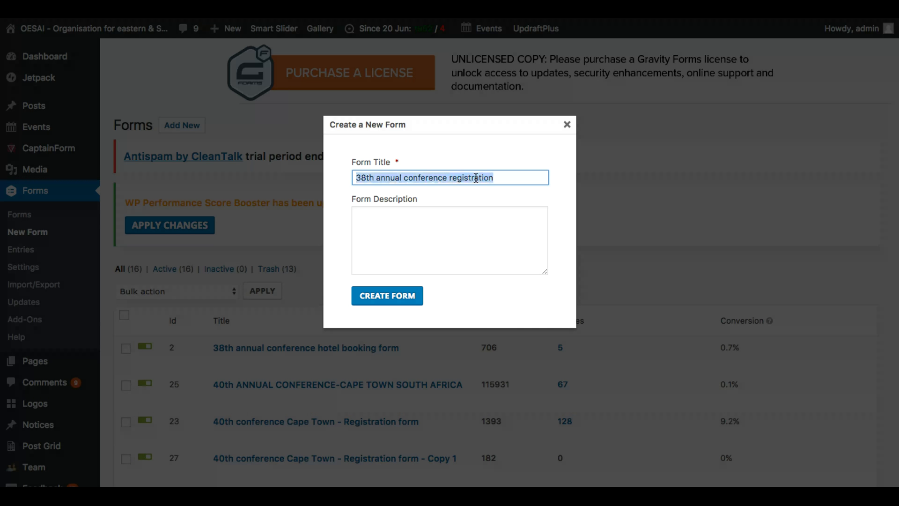
{"action": "type", "text": "vide"}
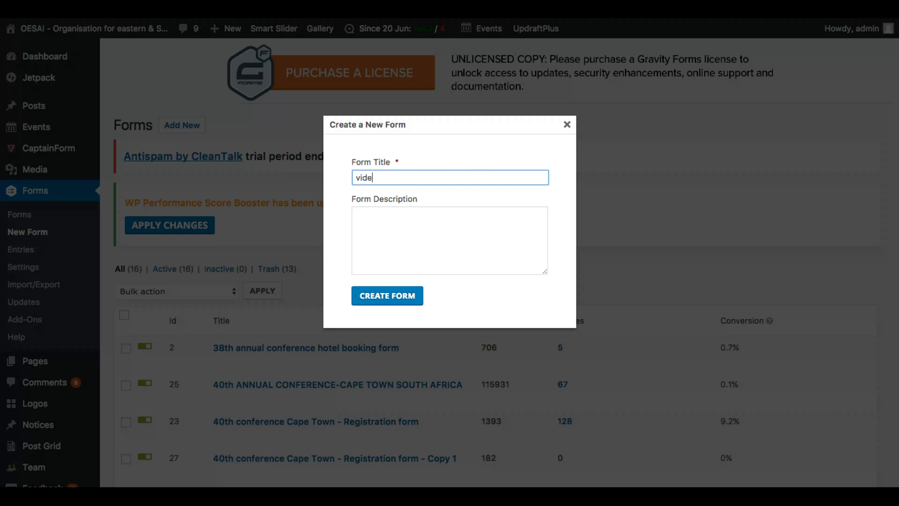
{"action": "type", "text": "o tutorial form"}
{"action": "left_click", "coordinate": [468, 225]}
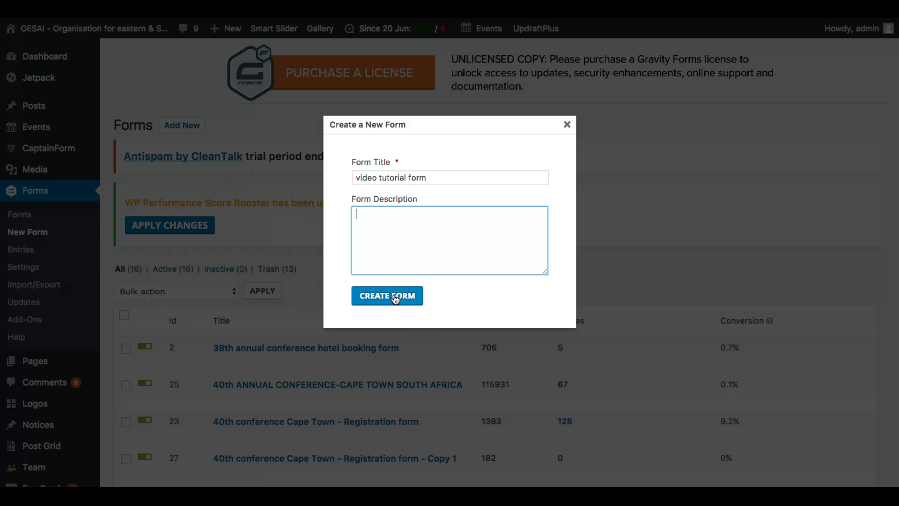
{"action": "type", "text": "this is just a demo"}
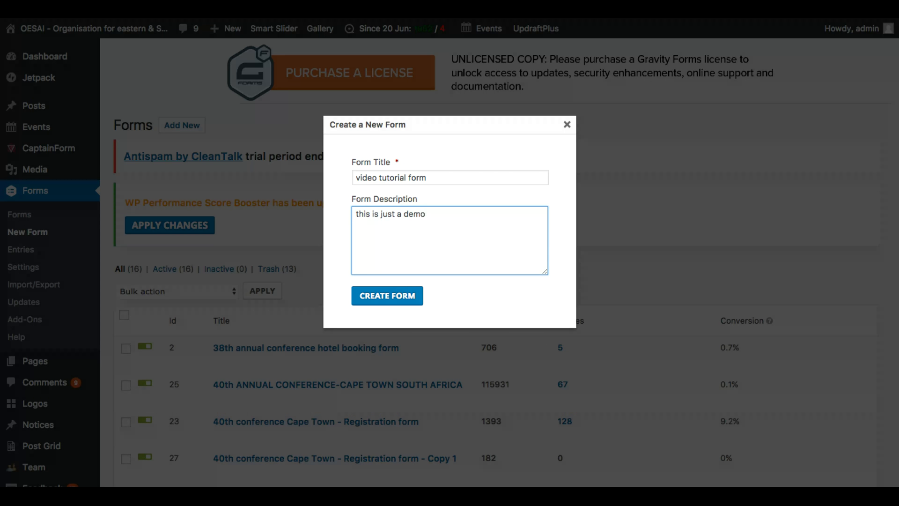
{"action": "left_click", "coordinate": [382, 297]}
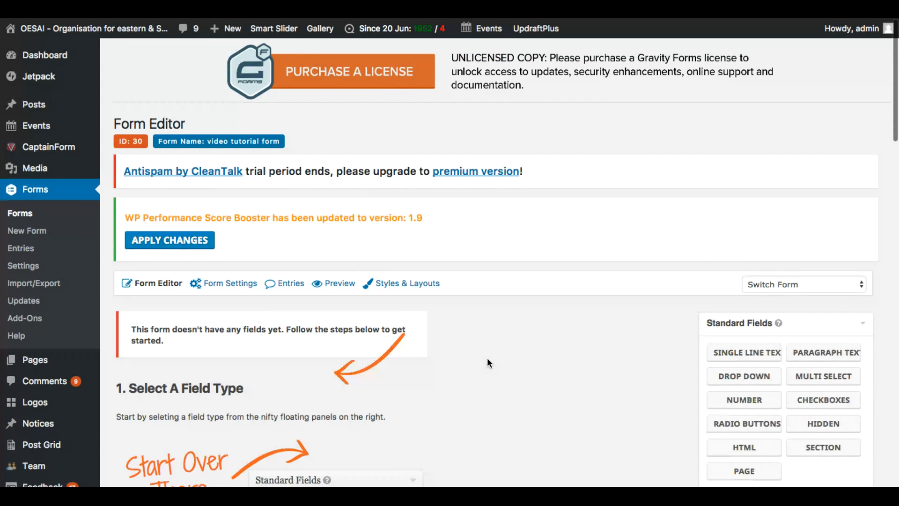
Add a Name field from the advanced field types to the empty form.
{"action": "scroll", "coordinate": [487, 358], "scroll_direction": "down", "scroll_amount": 5}
{"action": "scroll", "coordinate": [487, 262], "scroll_direction": "down", "scroll_amount": 2}
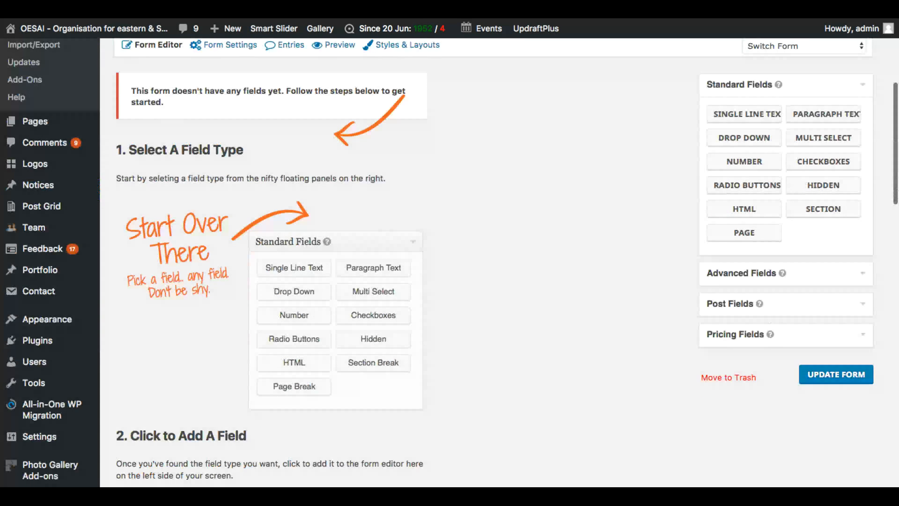
{"action": "scroll", "coordinate": [487, 263], "scroll_direction": "up", "scroll_amount": 1}
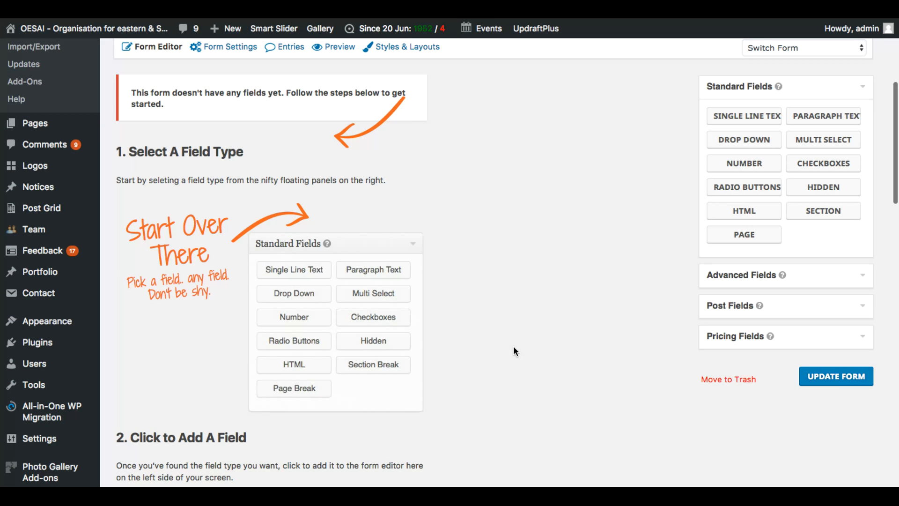
{"action": "left_click", "coordinate": [830, 281]}
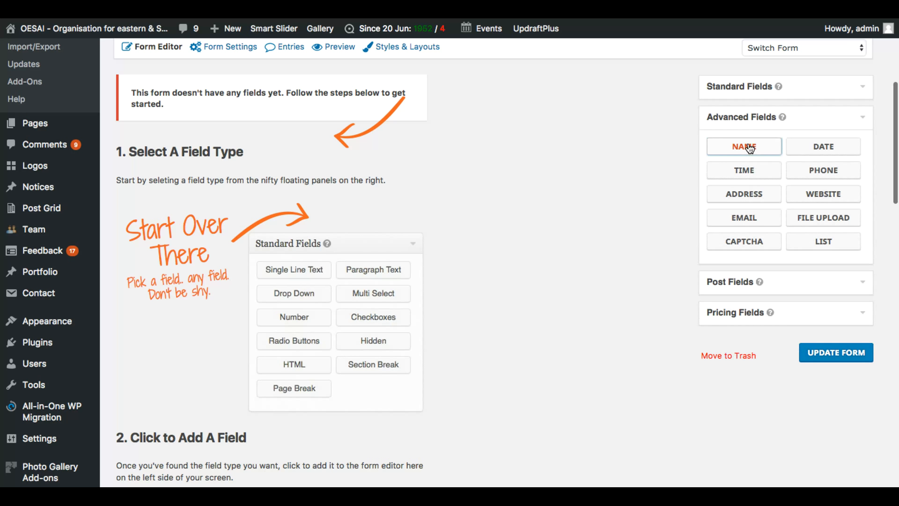
{"action": "left_click", "coordinate": [750, 148]}
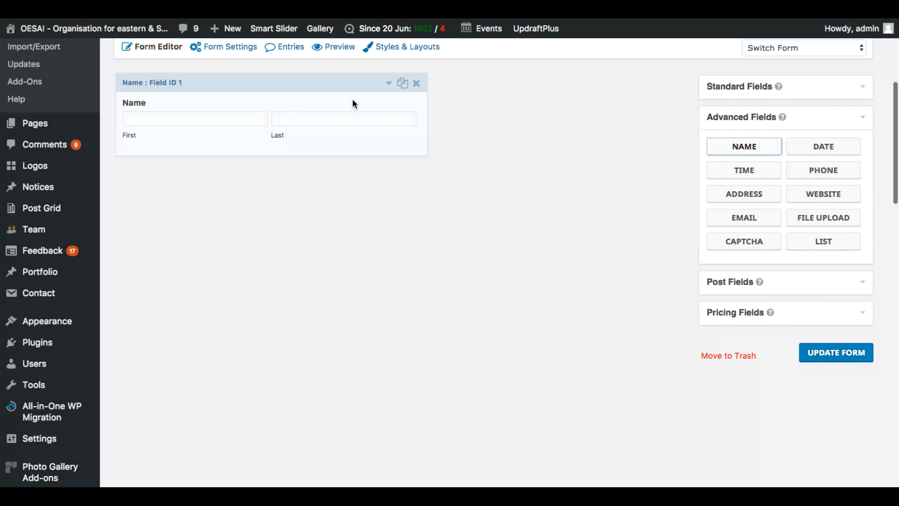
Enable the Prefix part in the Name field's settings and collapse the settings.
{"action": "left_click", "coordinate": [404, 102]}
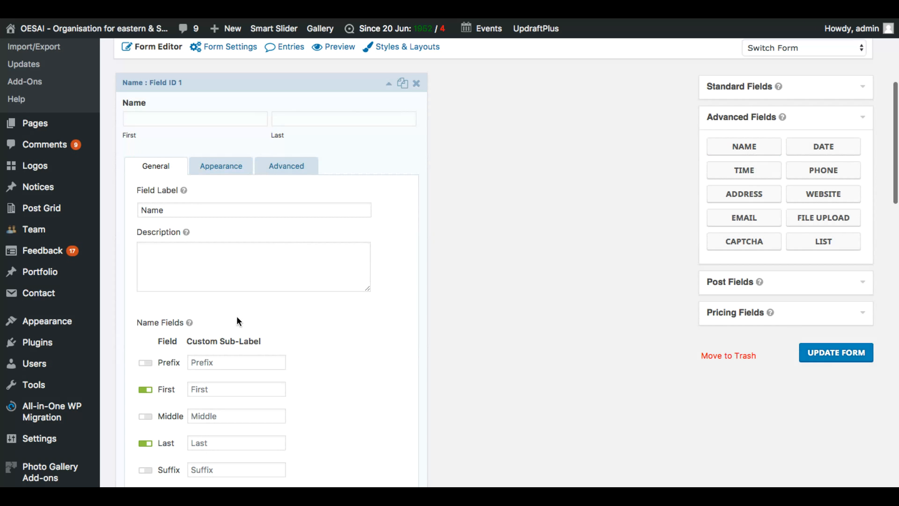
{"action": "scroll", "coordinate": [237, 315], "scroll_direction": "down", "scroll_amount": 2}
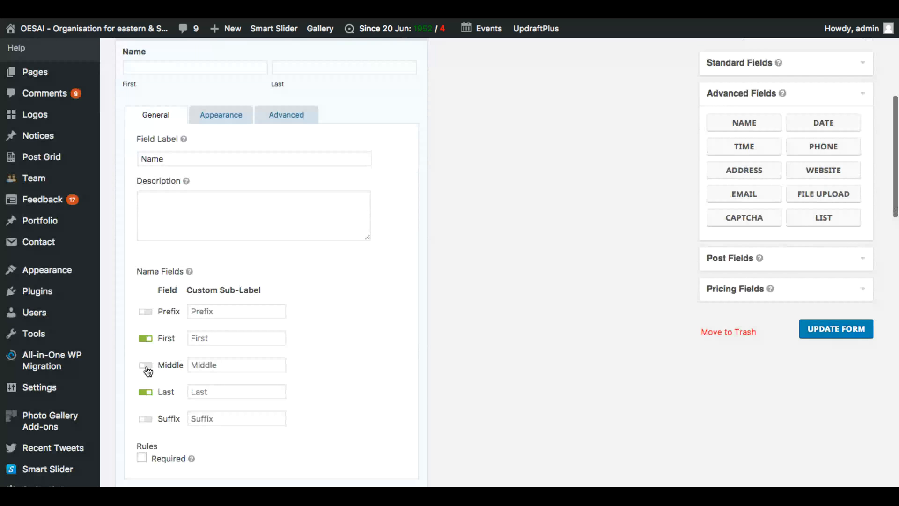
{"action": "left_click", "coordinate": [146, 312]}
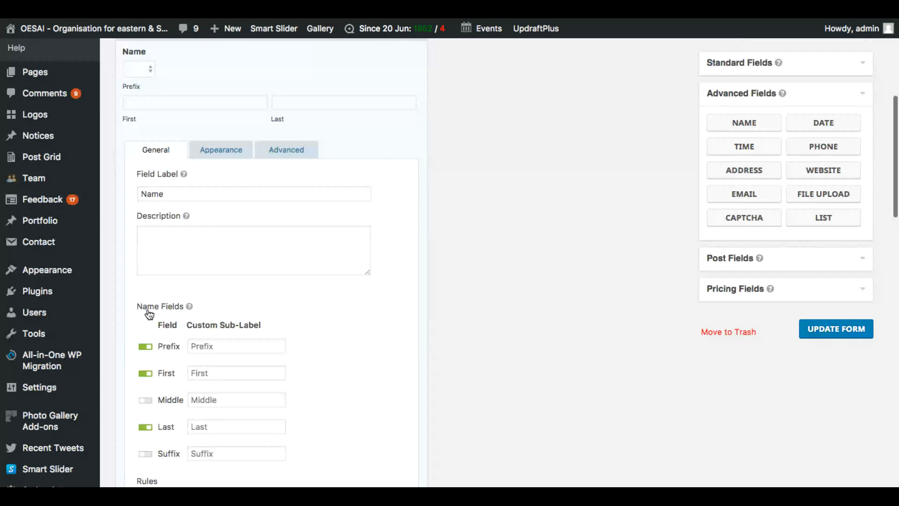
{"action": "scroll", "coordinate": [332, 383], "scroll_direction": "down", "scroll_amount": 3}
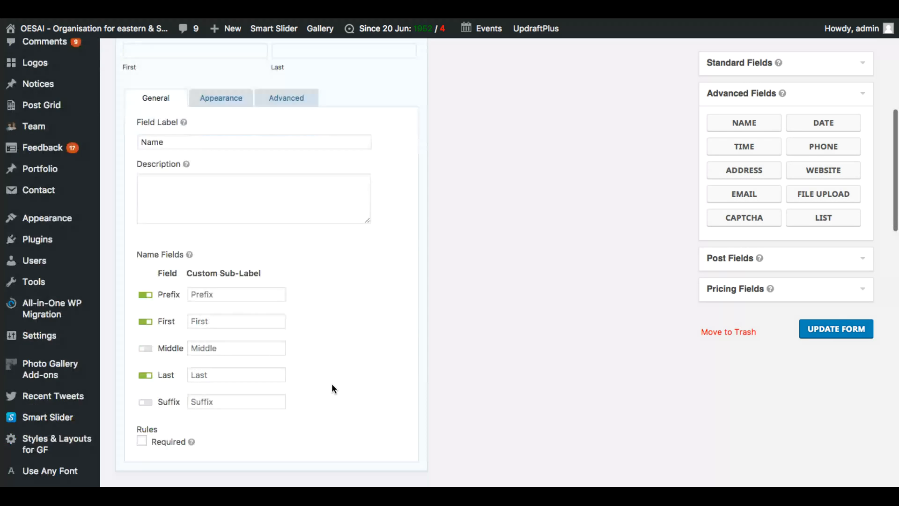
{"action": "scroll", "coordinate": [331, 384], "scroll_direction": "up", "scroll_amount": 4}
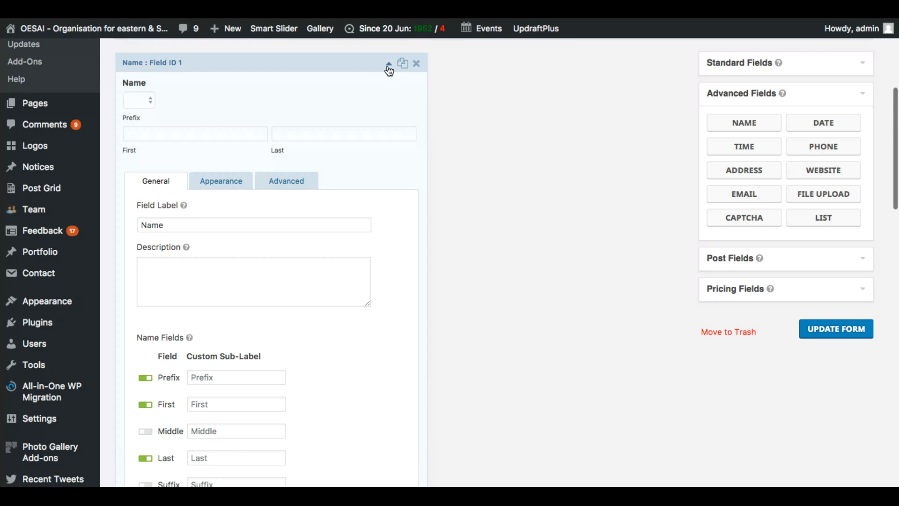
{"action": "left_click", "coordinate": [389, 67]}
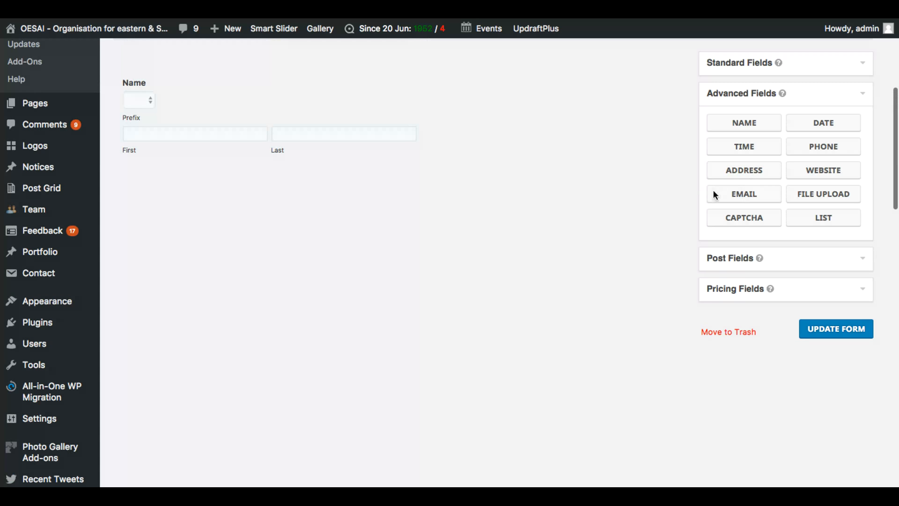
Add an Address field below the Name field and turn off its Street Address part, keeping Address Line 2 enabled.
{"action": "left_click", "coordinate": [745, 174]}
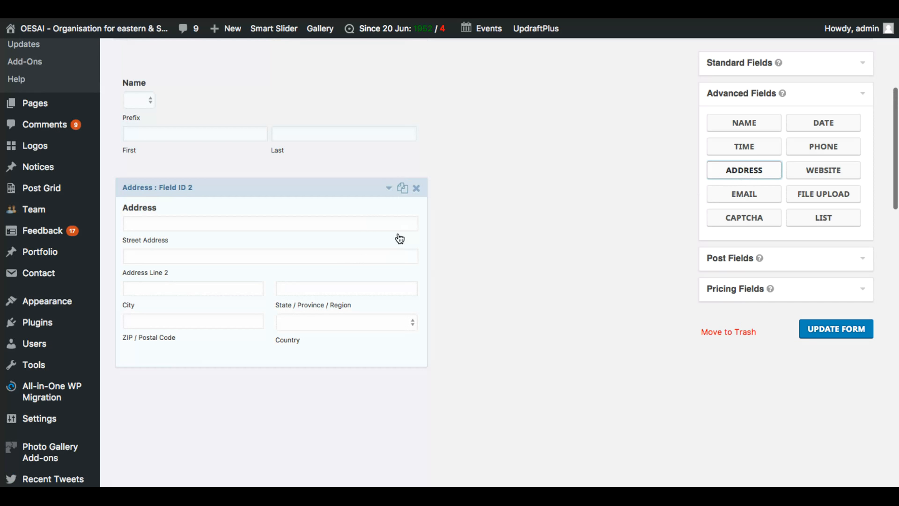
{"action": "left_click", "coordinate": [403, 211]}
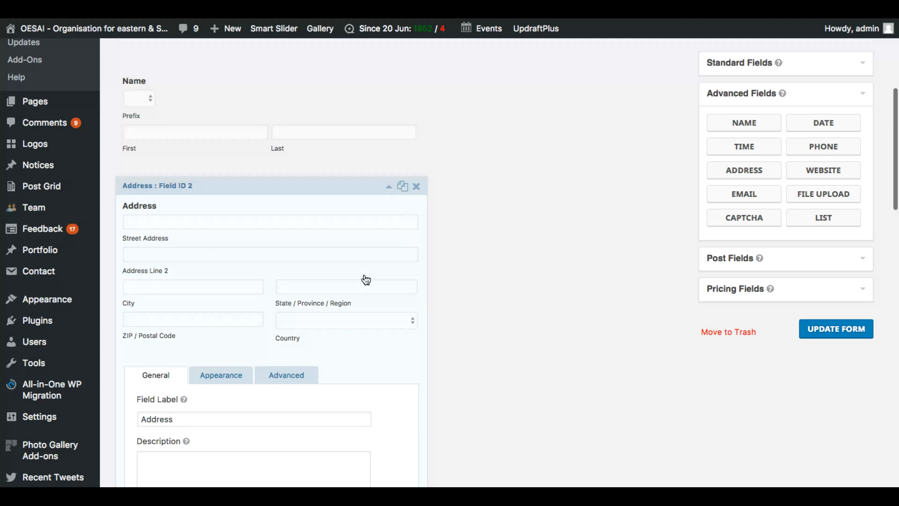
{"action": "scroll", "coordinate": [366, 280], "scroll_direction": "down", "scroll_amount": 6}
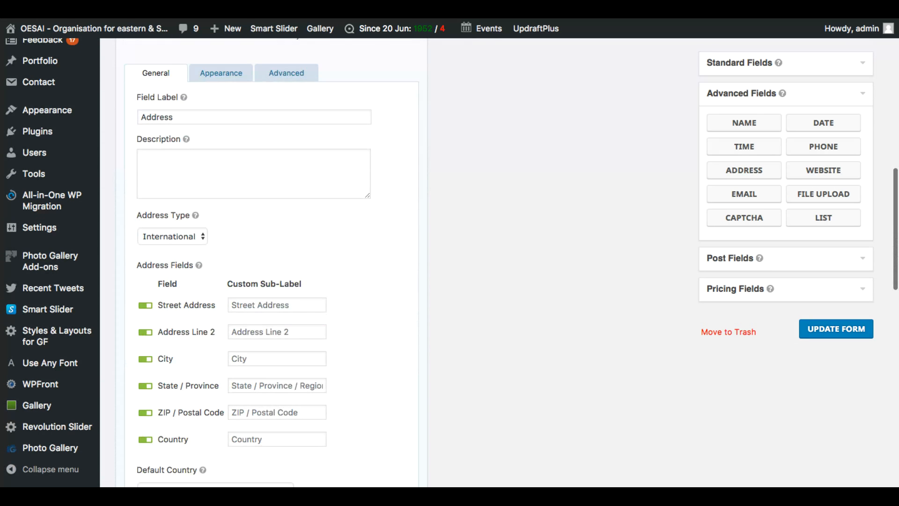
{"action": "scroll", "coordinate": [146, 261], "scroll_direction": "down", "scroll_amount": 1}
{"action": "left_click", "coordinate": [146, 263]}
{"action": "left_click", "coordinate": [145, 291]}
{"action": "left_click", "coordinate": [145, 291]}
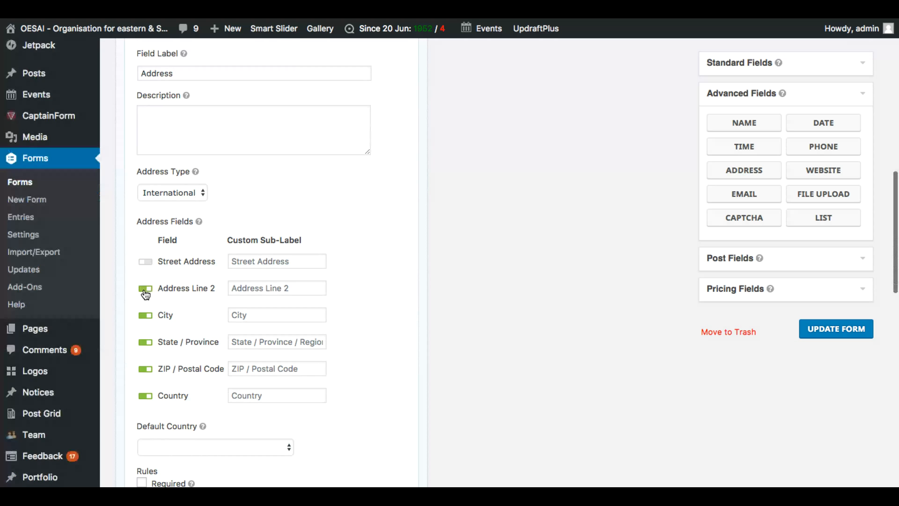
{"action": "left_click", "coordinate": [266, 283]}
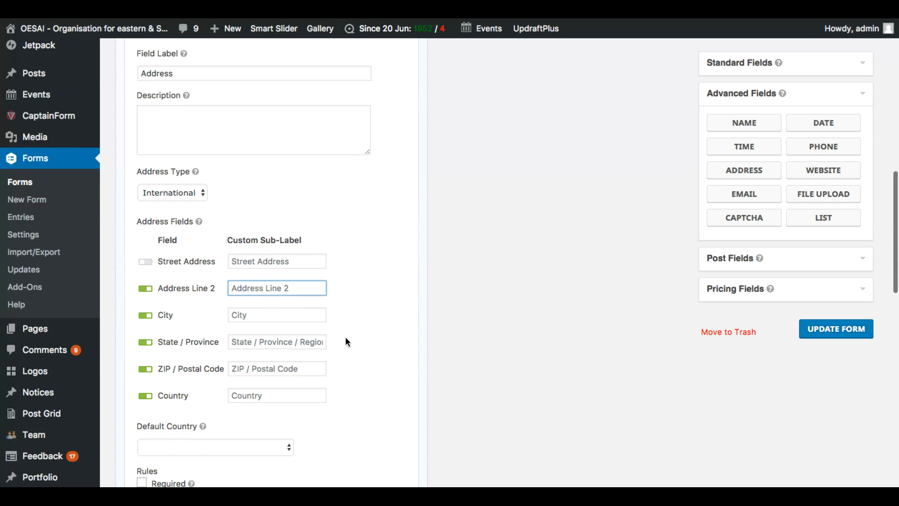
Set the custom sub-label of the Address field's ZIP / Postal Code part to "Postal Address".
{"action": "scroll", "coordinate": [347, 342], "scroll_direction": "down", "scroll_amount": 5}
{"action": "scroll", "coordinate": [347, 342], "scroll_direction": "up", "scroll_amount": 1}
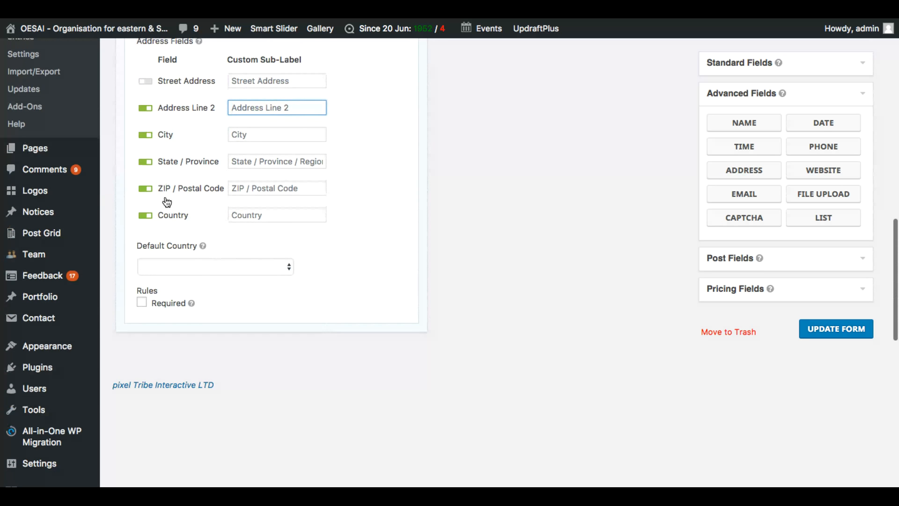
{"action": "left_click", "coordinate": [265, 188]}
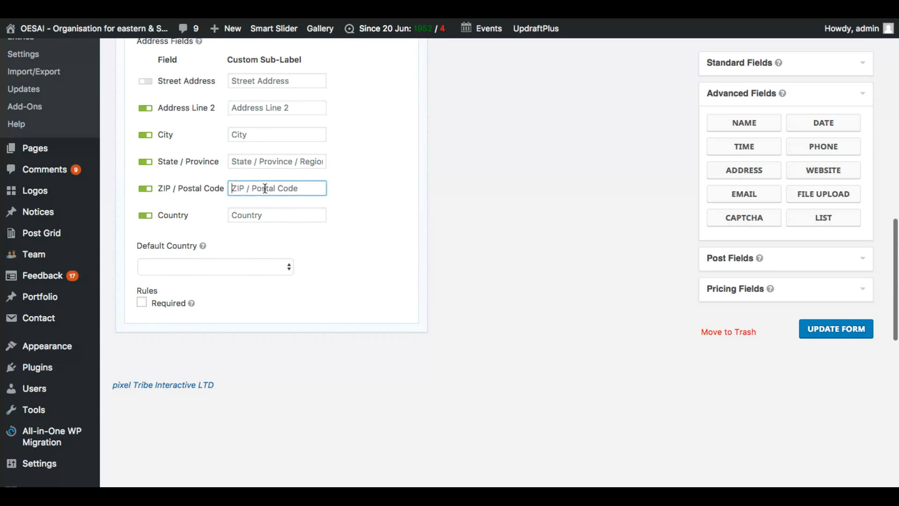
{"action": "type", "text": "Postal Address"}
{"action": "scroll", "coordinate": [274, 203], "scroll_direction": "up", "scroll_amount": 3}
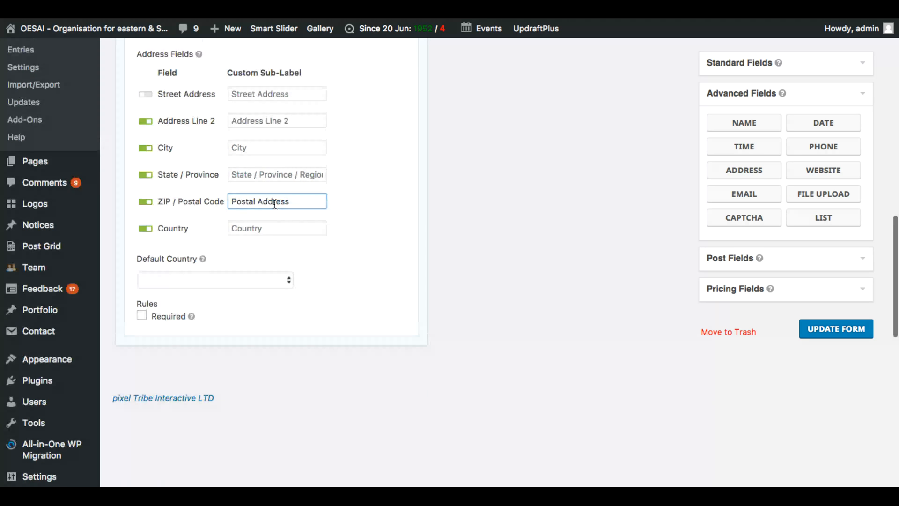
Set the Address field's default country to Kenya and collapse its settings.
{"action": "left_click", "coordinate": [259, 279]}
{"action": "left_click", "coordinate": [231, 332]}
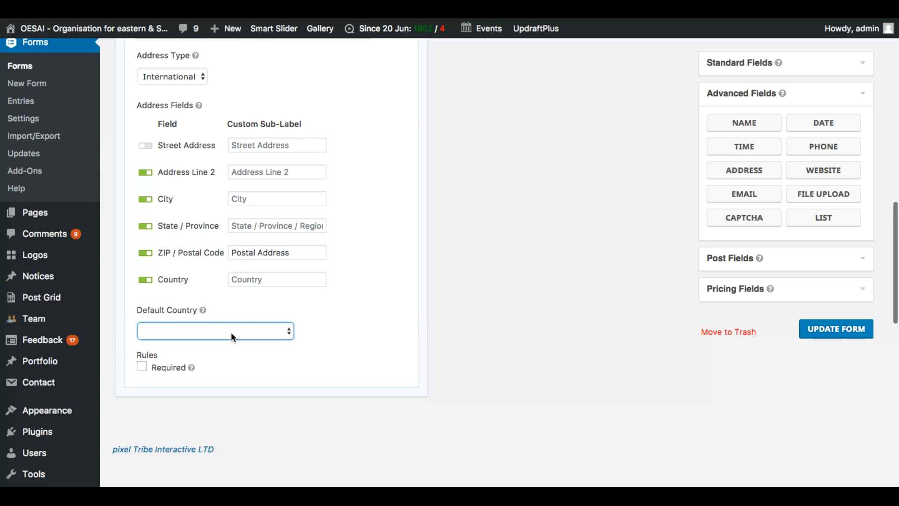
{"action": "type", "text": "Kenya"}
{"action": "scroll", "coordinate": [409, 309], "scroll_direction": "up", "scroll_amount": 10}
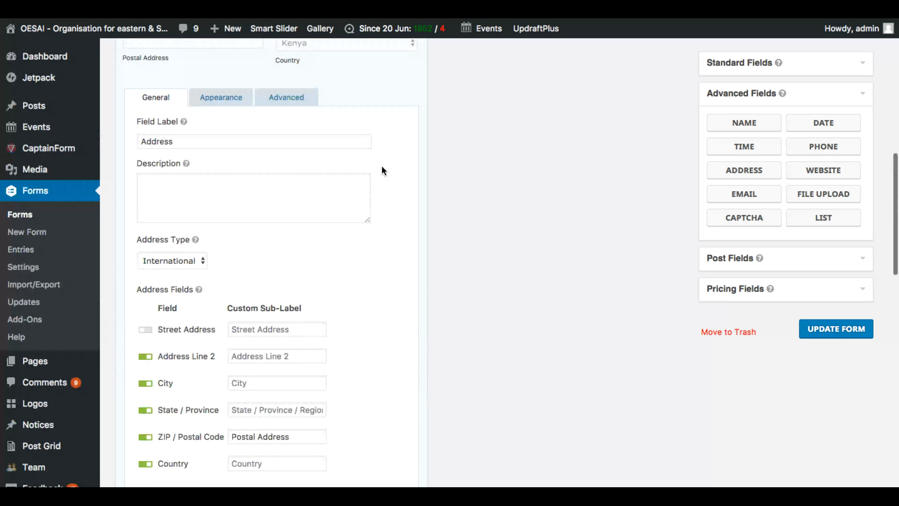
{"action": "left_click", "coordinate": [389, 132]}
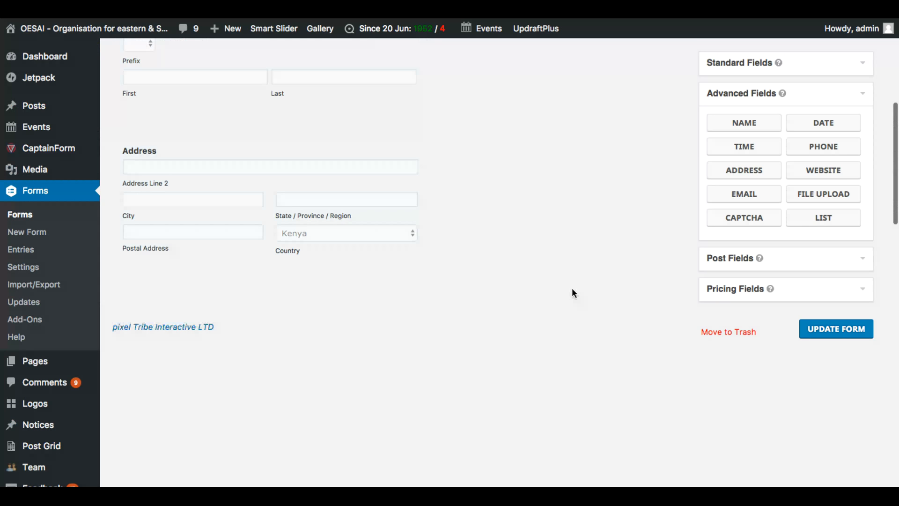
Add a Single Line Text field below the Address field and save the form.
{"action": "scroll", "coordinate": [575, 293], "scroll_direction": "up", "scroll_amount": 1}
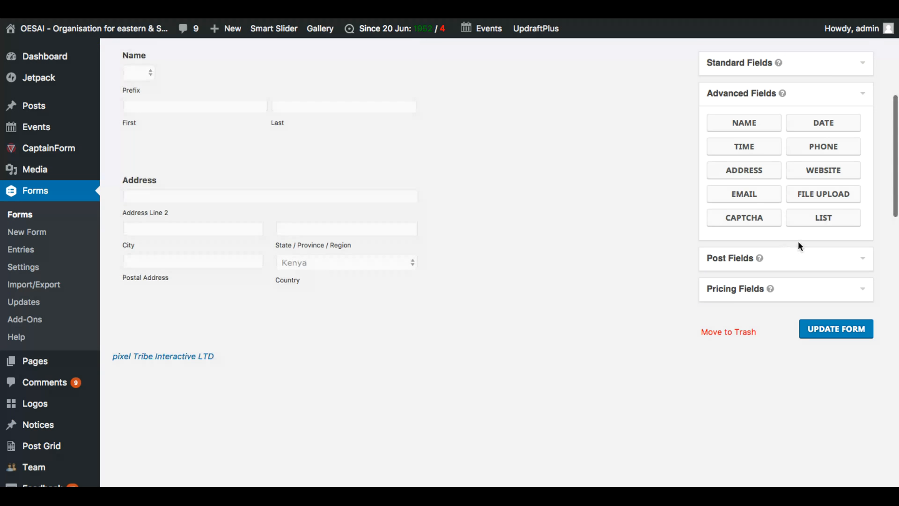
{"action": "scroll", "coordinate": [820, 187], "scroll_direction": "up", "scroll_amount": 1}
{"action": "left_click", "coordinate": [863, 82]}
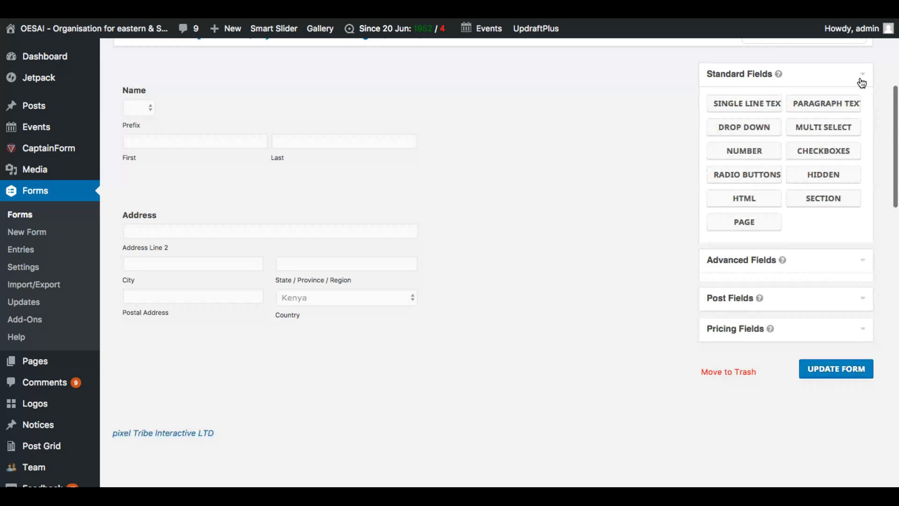
{"action": "left_click", "coordinate": [750, 109]}
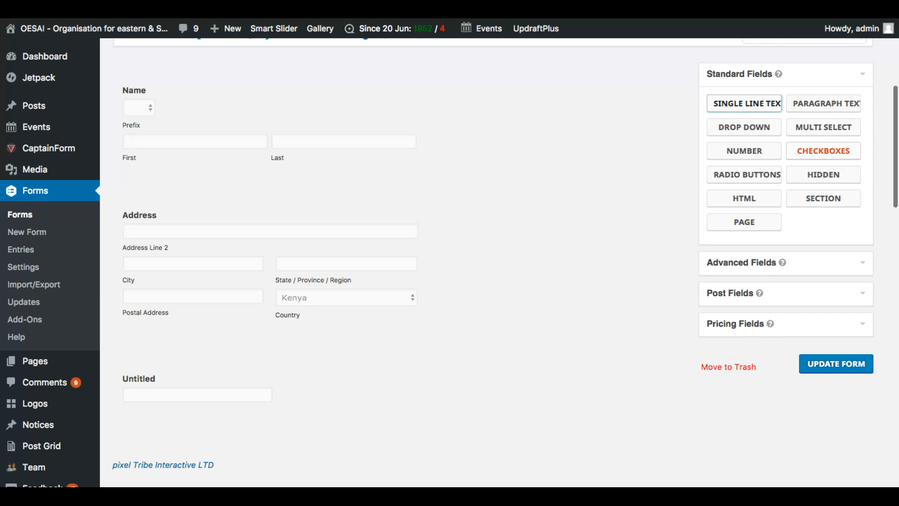
{"action": "left_click", "coordinate": [839, 372]}
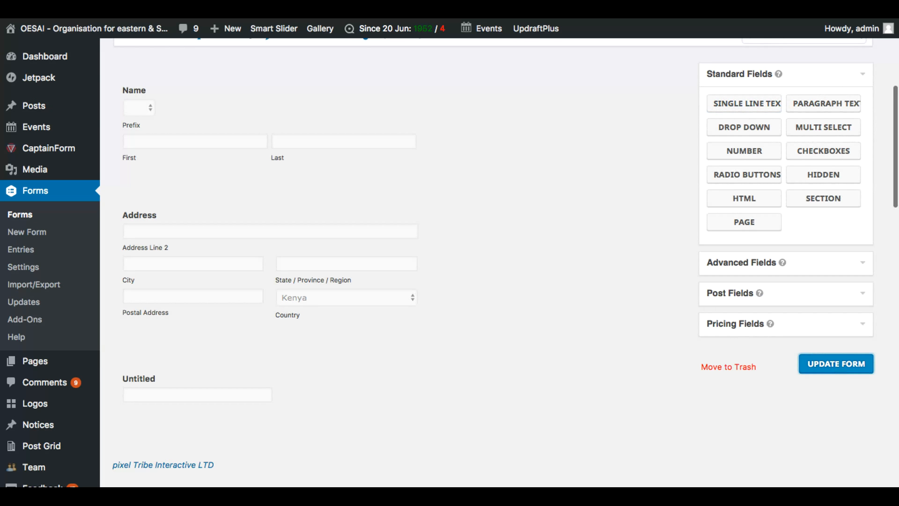
Create a new WordPress page titled "video demo tutorial".
{"action": "scroll", "coordinate": [664, 347], "scroll_direction": "up", "scroll_amount": 1}
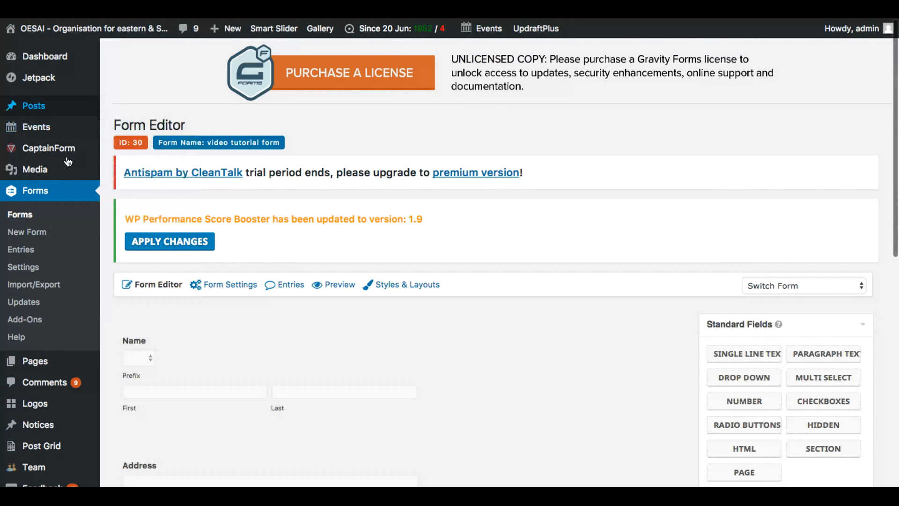
{"action": "mouse_move", "coordinate": [57, 372]}
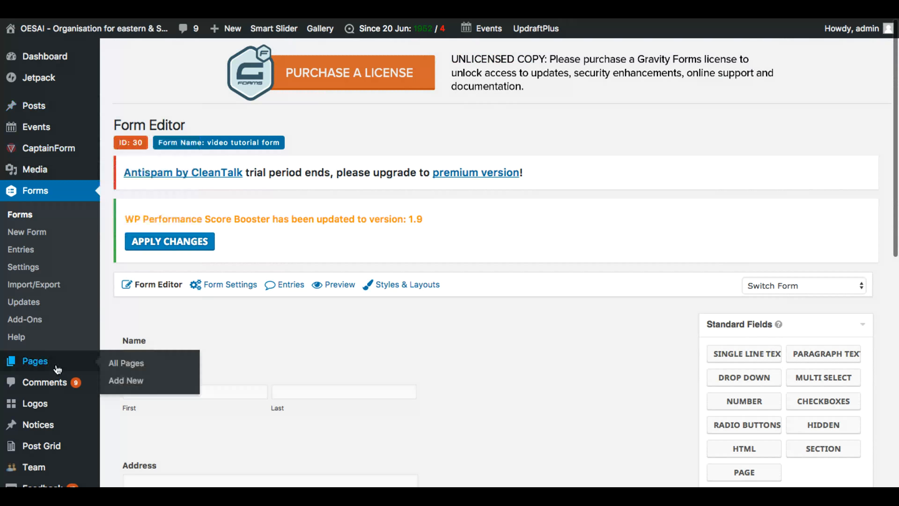
{"action": "left_click", "coordinate": [135, 385]}
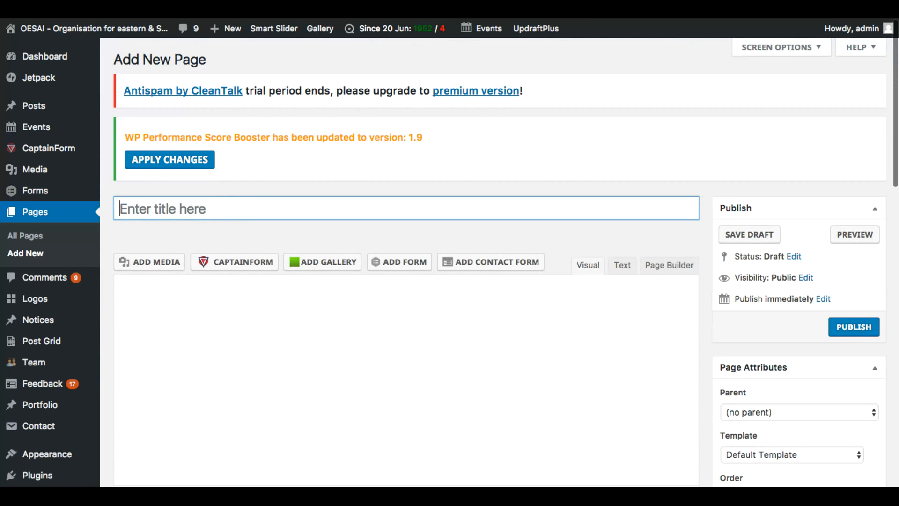
{"action": "type", "text": "video"}
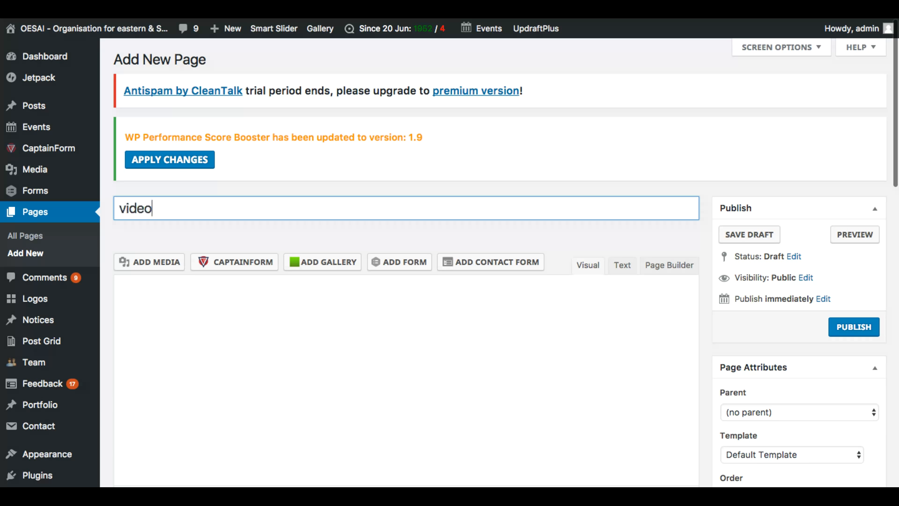
{"action": "type", "text": " demo tutorial"}
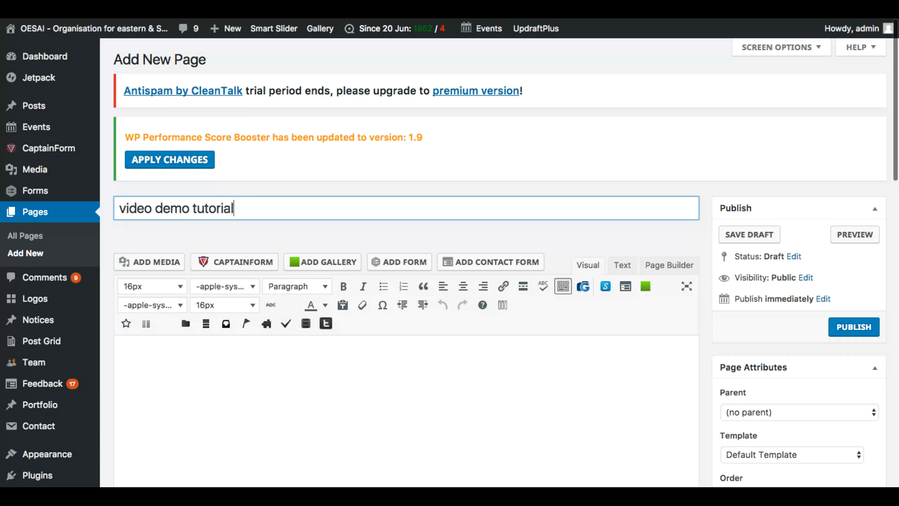
Insert "video tutorial form" into the page body with its title and description displayed, and publish the page.
{"action": "left_click", "coordinate": [337, 381]}
{"action": "scroll", "coordinate": [337, 381], "scroll_direction": "down", "scroll_amount": 5}
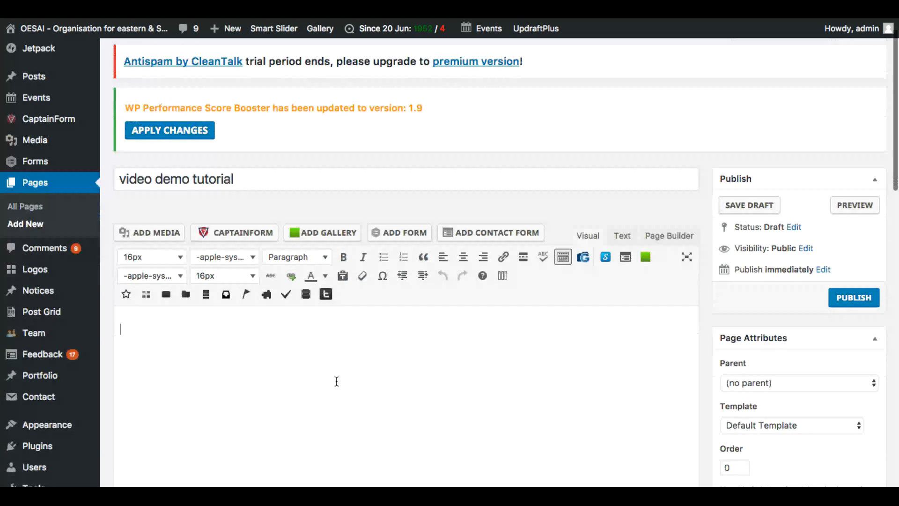
{"action": "scroll", "coordinate": [202, 297], "scroll_direction": "down", "scroll_amount": 1}
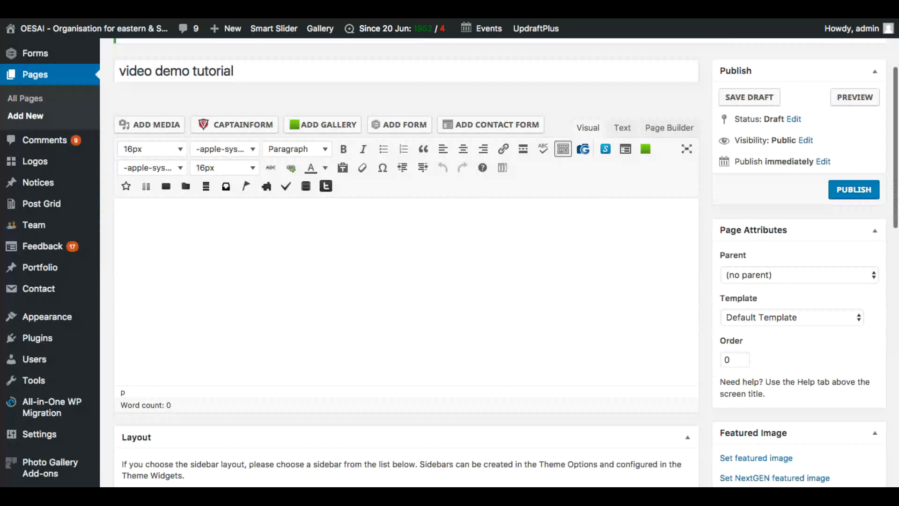
{"action": "left_click", "coordinate": [405, 125]}
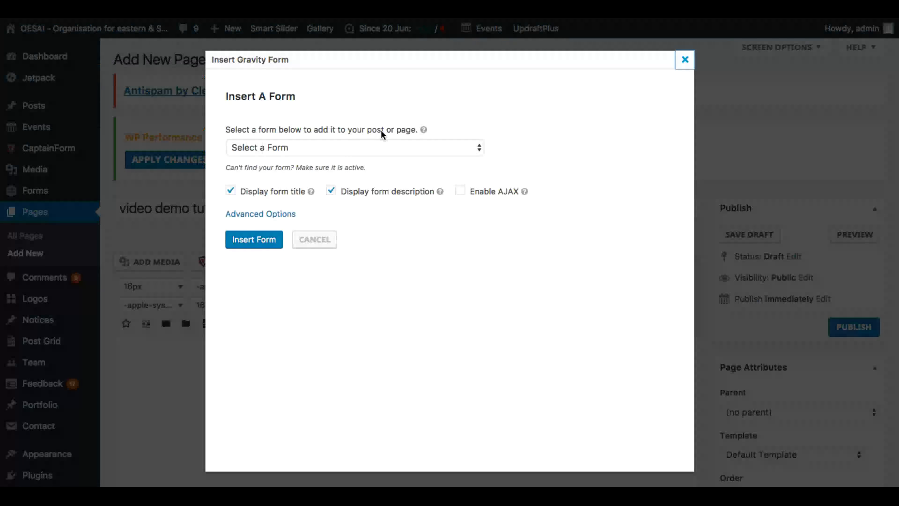
{"action": "left_click", "coordinate": [355, 151]}
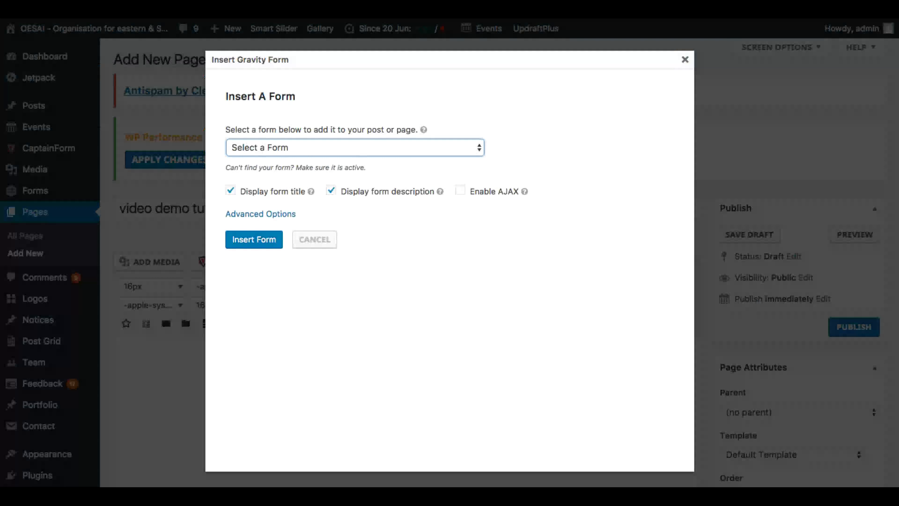
{"action": "left_click", "coordinate": [315, 142]}
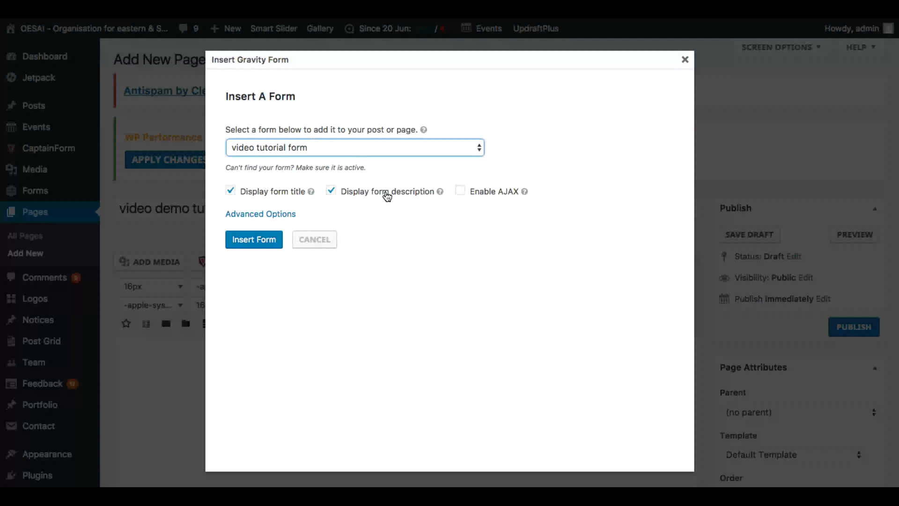
{"action": "left_click", "coordinate": [277, 241]}
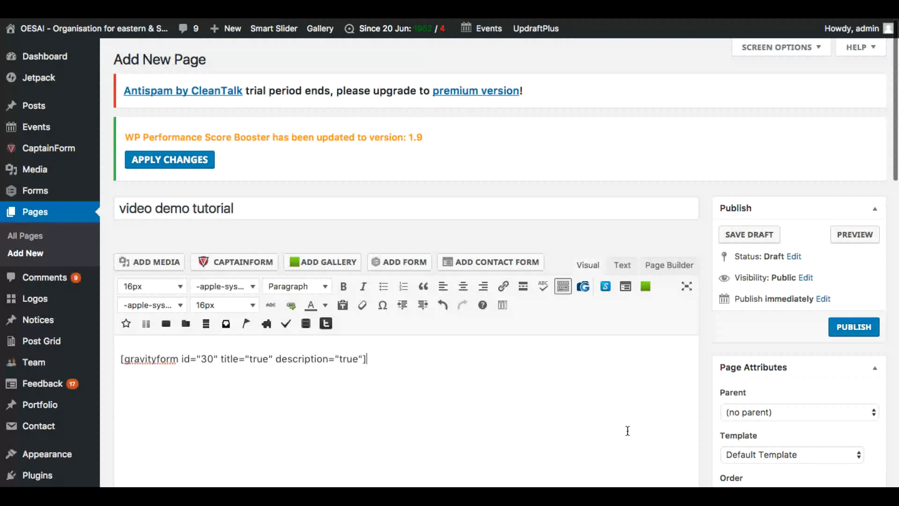
{"action": "left_click", "coordinate": [859, 326]}
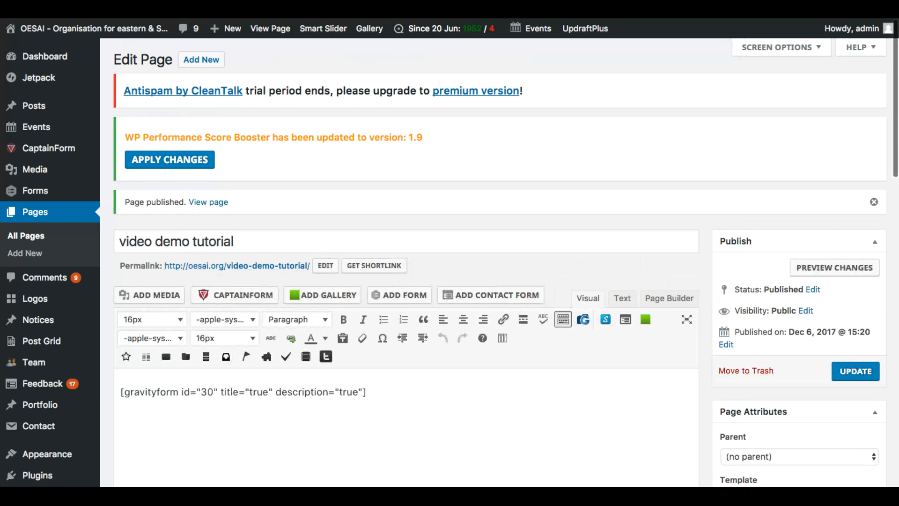
{"action": "scroll", "coordinate": [700, 267], "scroll_direction": "down", "scroll_amount": 3}
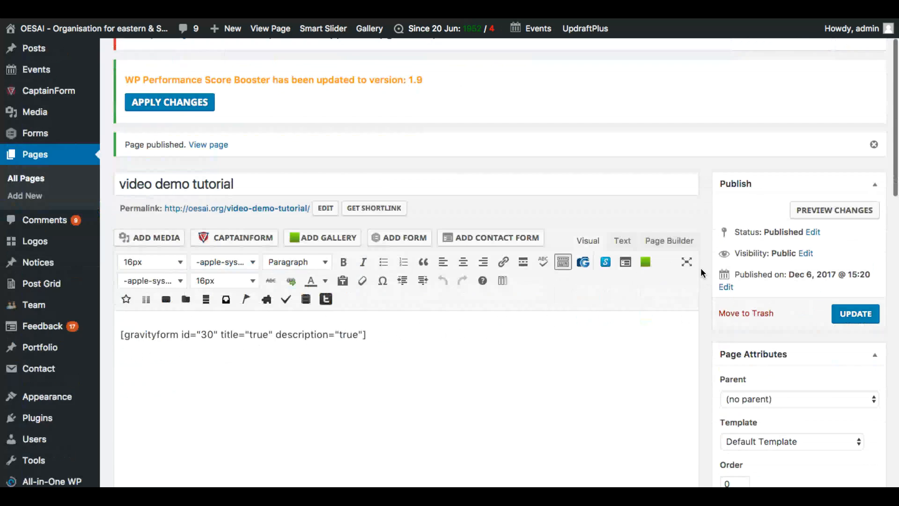
{"action": "scroll", "coordinate": [701, 268], "scroll_direction": "up", "scroll_amount": 2}
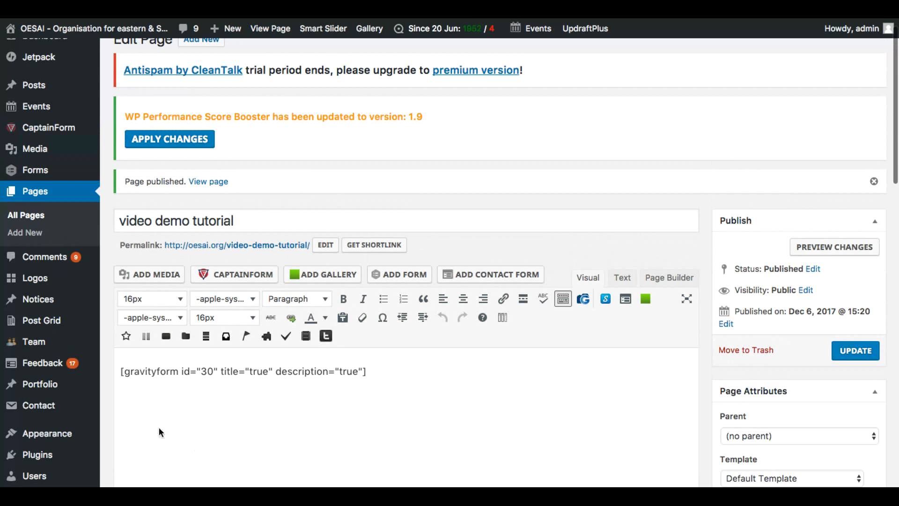
{"action": "left_click_drag", "start_coordinate": [134, 372], "coordinate": [166, 372]}
{"action": "left_click_drag", "start_coordinate": [331, 386], "coordinate": [370, 378]}
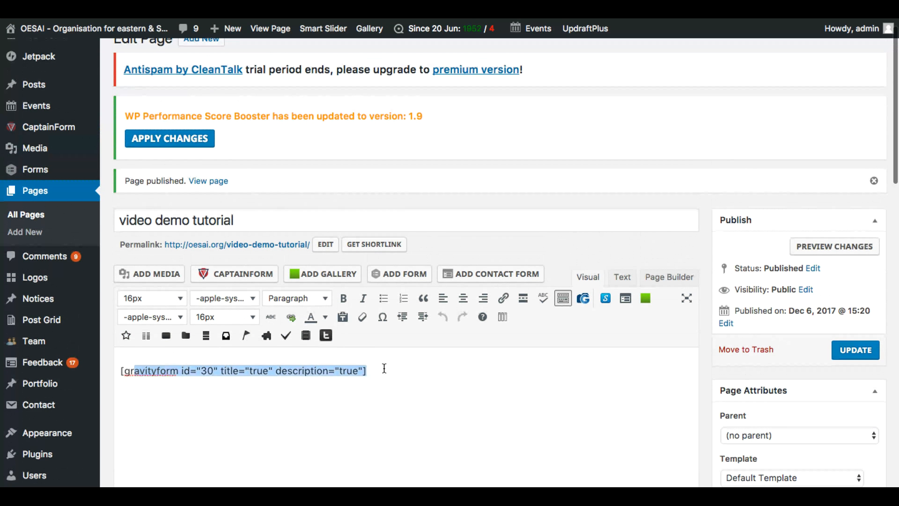
{"action": "left_click", "coordinate": [384, 368]}
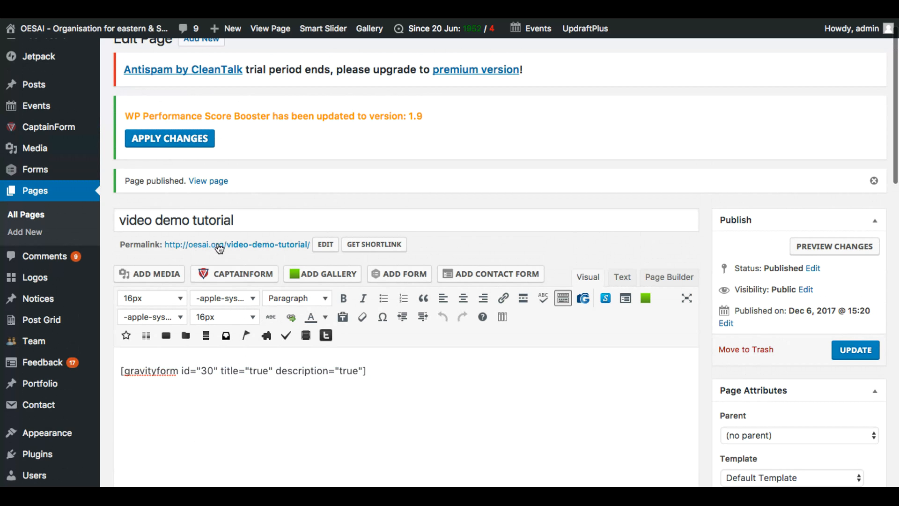
Open the published "video demo tutorial" page on the live site and look through the embedded form's fields.
{"action": "left_click", "coordinate": [220, 247]}
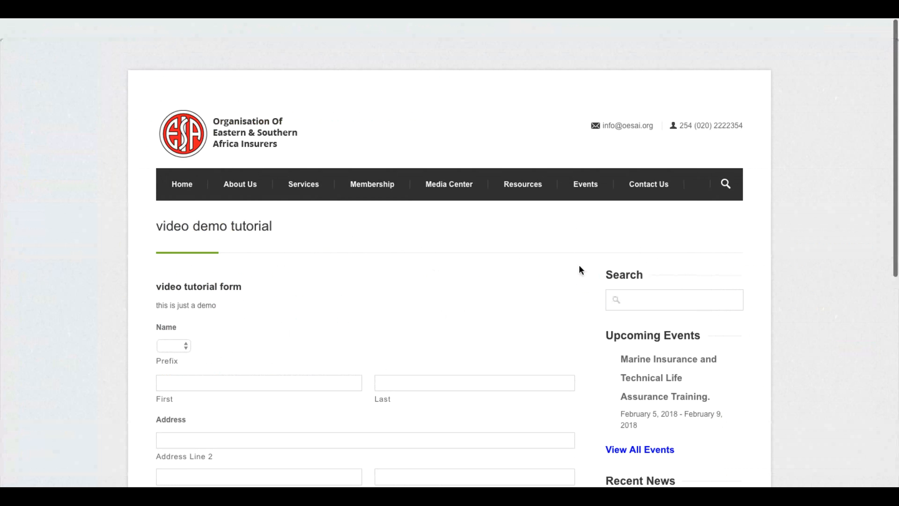
{"action": "scroll", "coordinate": [582, 273], "scroll_direction": "down", "scroll_amount": 4}
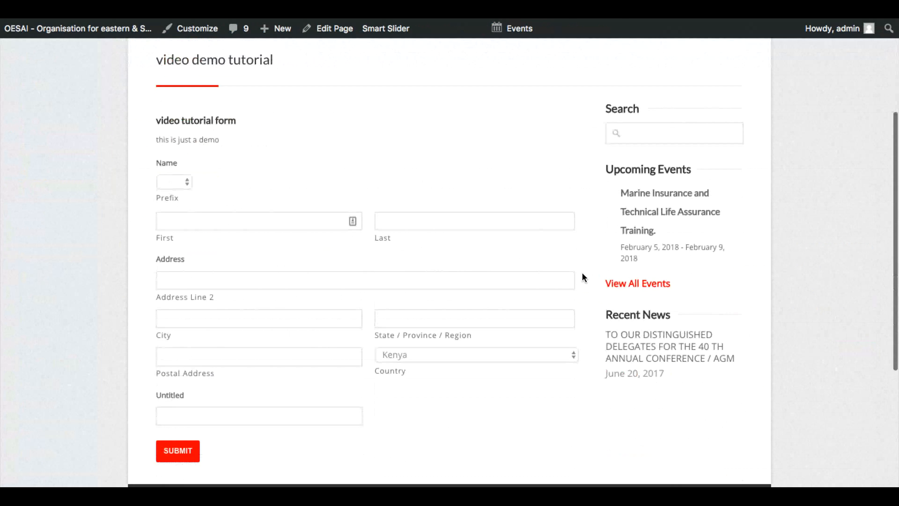
{"action": "scroll", "coordinate": [450, 262], "scroll_direction": "down", "scroll_amount": 3}
{"action": "scroll", "coordinate": [450, 262], "scroll_direction": "up", "scroll_amount": 7}
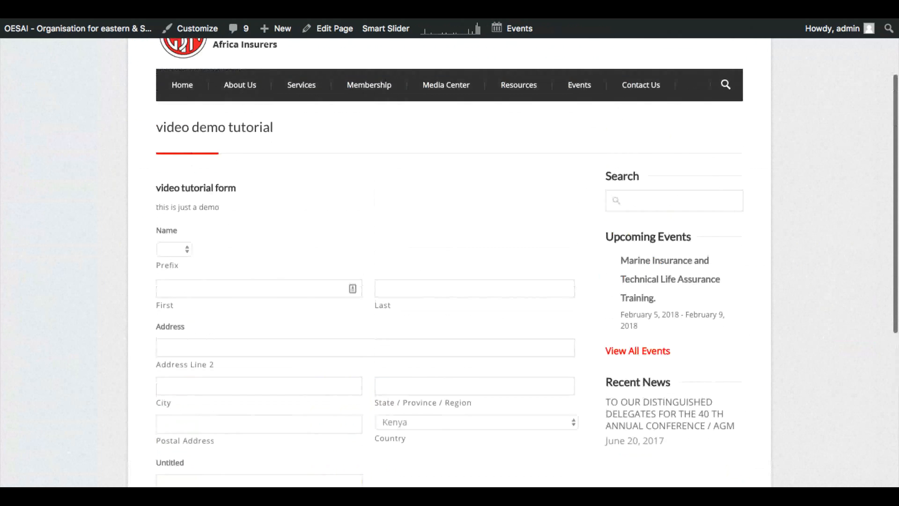